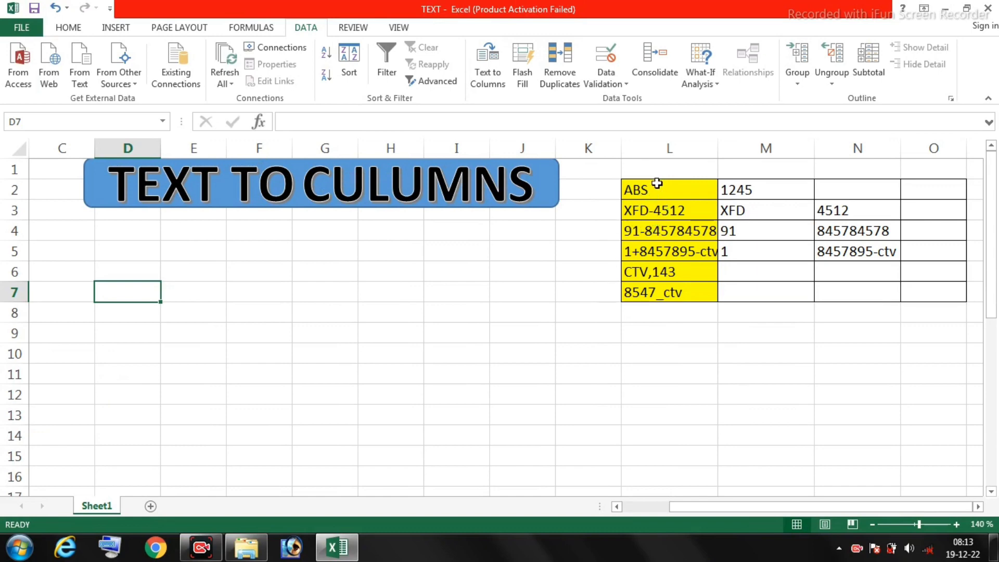
left_click(747, 190)
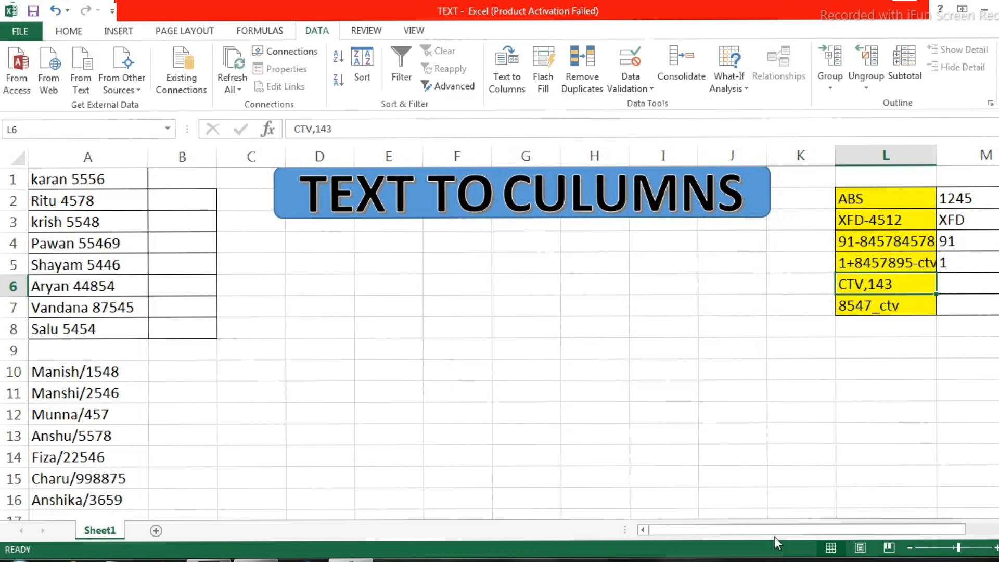
left_click_drag(774, 536, 866, 524)
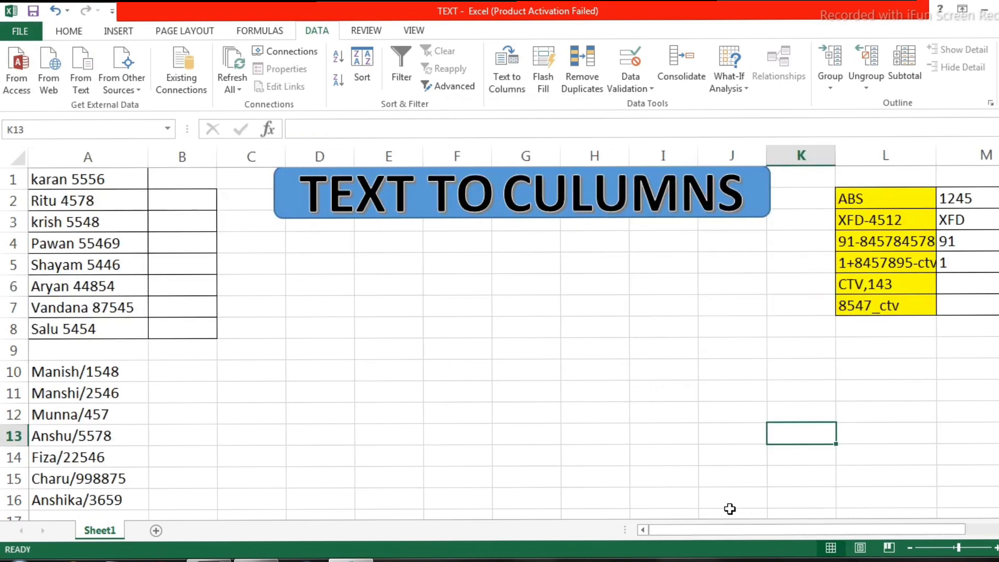
left_click_drag(704, 525, 753, 527)
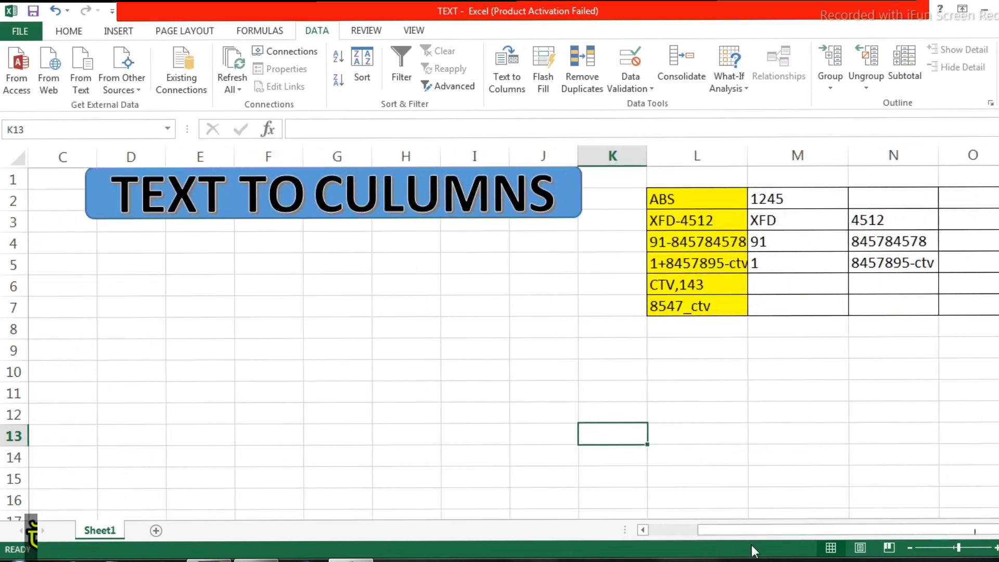
left_click_drag(751, 526, 673, 529)
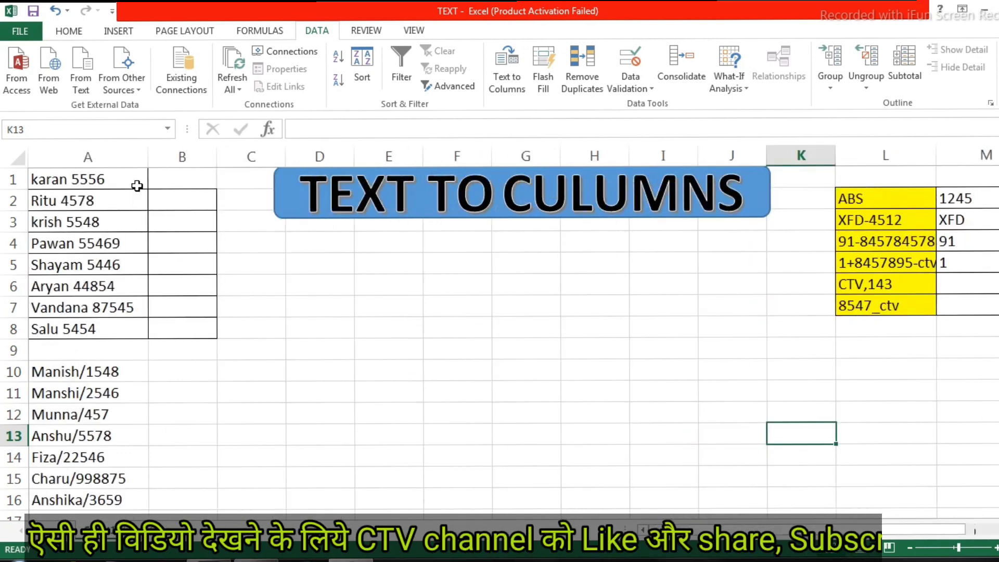
Split A1:A8 with Text to Columns as delimited text, with Other off and Space on as delimiter, replacing the existing data in place
left_click_drag(100, 181, 70, 330)
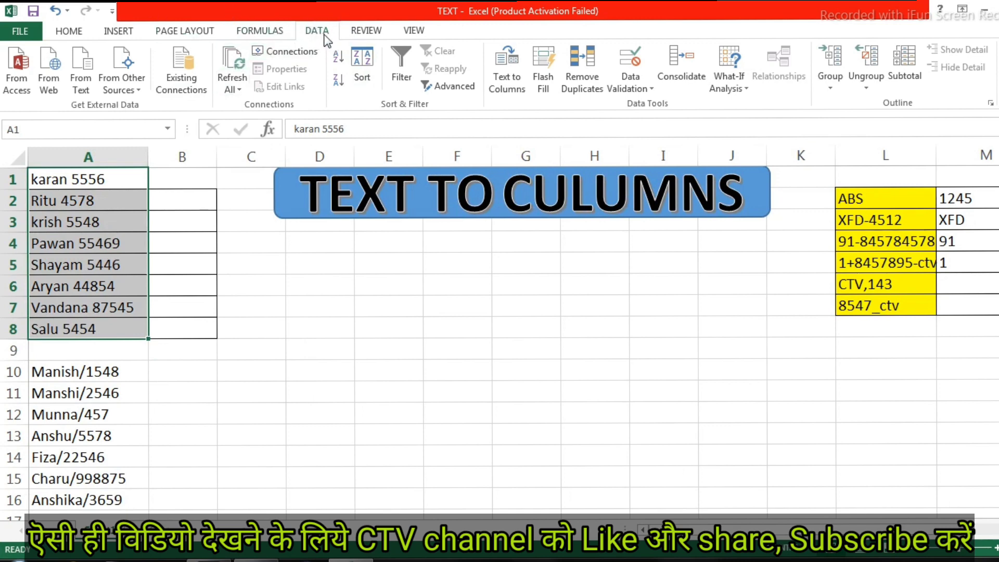
left_click(508, 72)
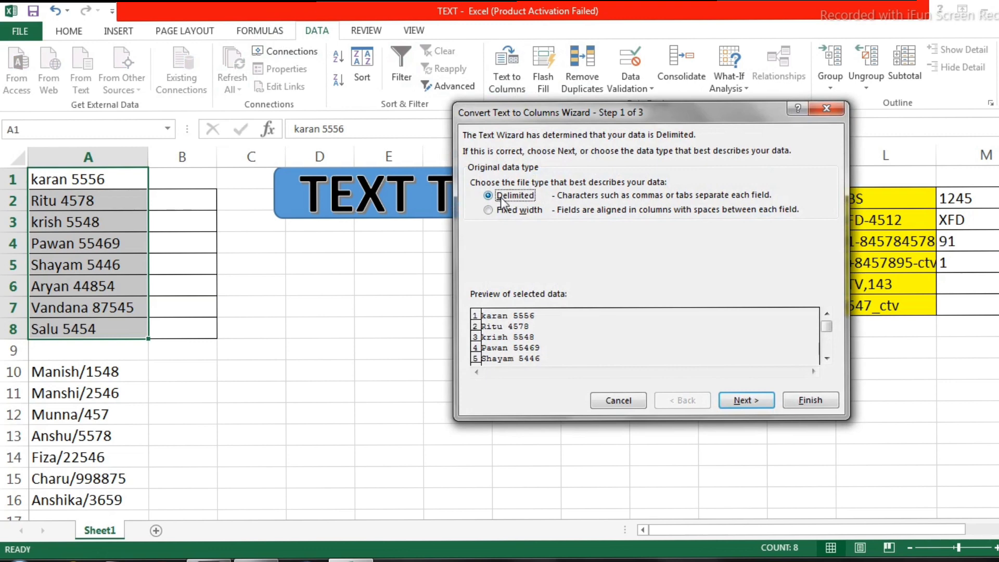
left_click(753, 402)
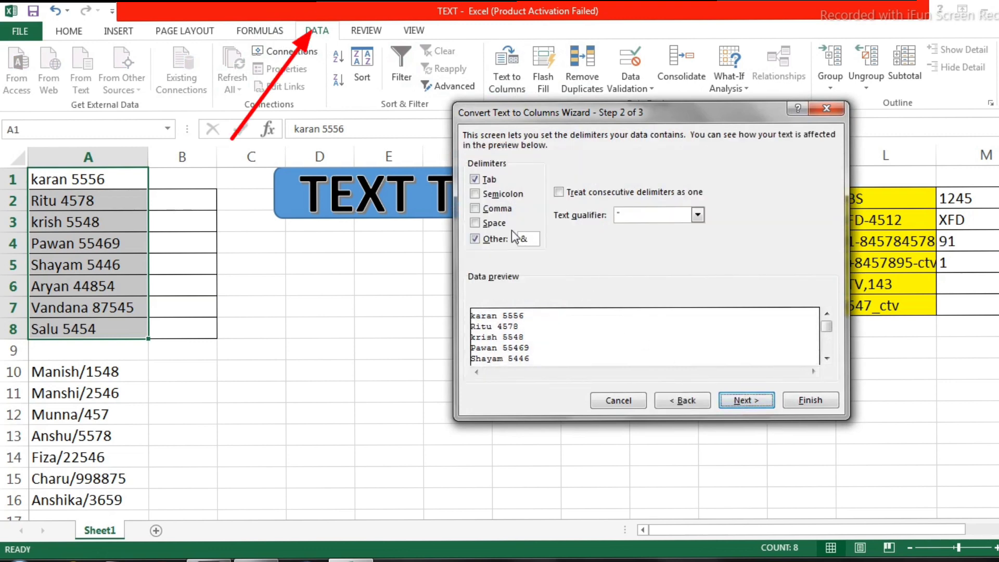
left_click(474, 240)
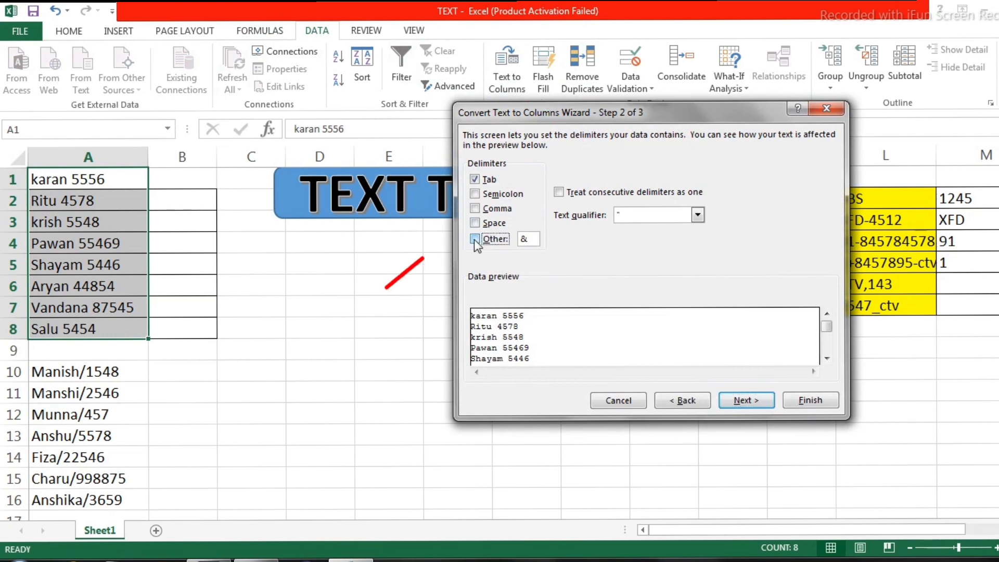
left_click(488, 227)
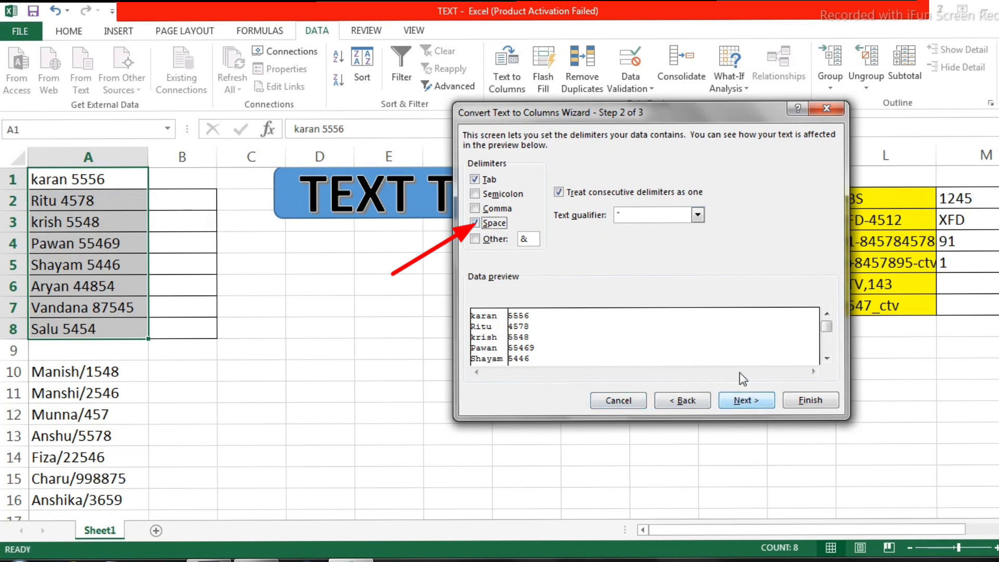
left_click(749, 408)
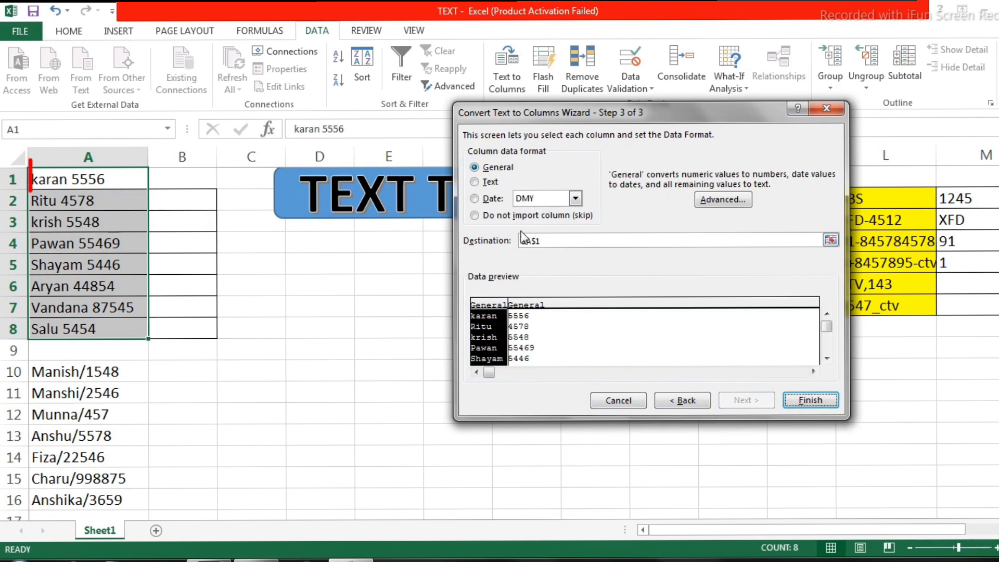
left_click(810, 400)
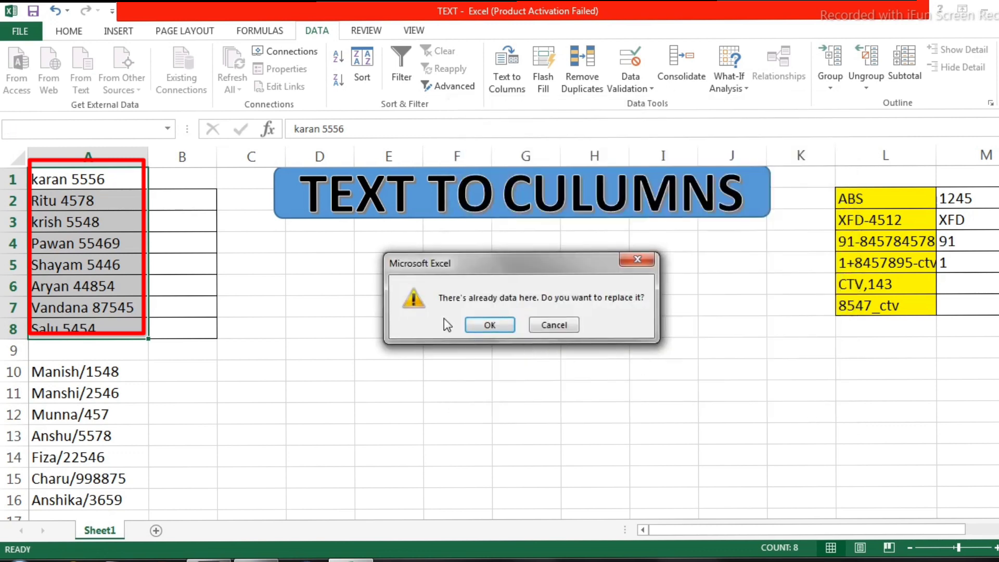
left_click(490, 325)
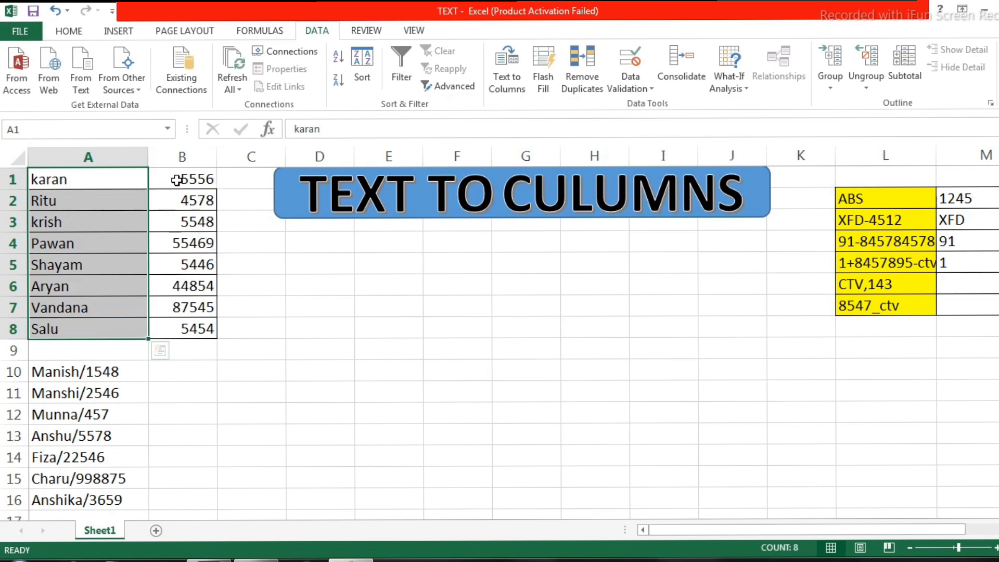
Review the split numbers in B1:B8 and collapse row 10 so that it is hidden
left_click_drag(181, 179, 174, 328)
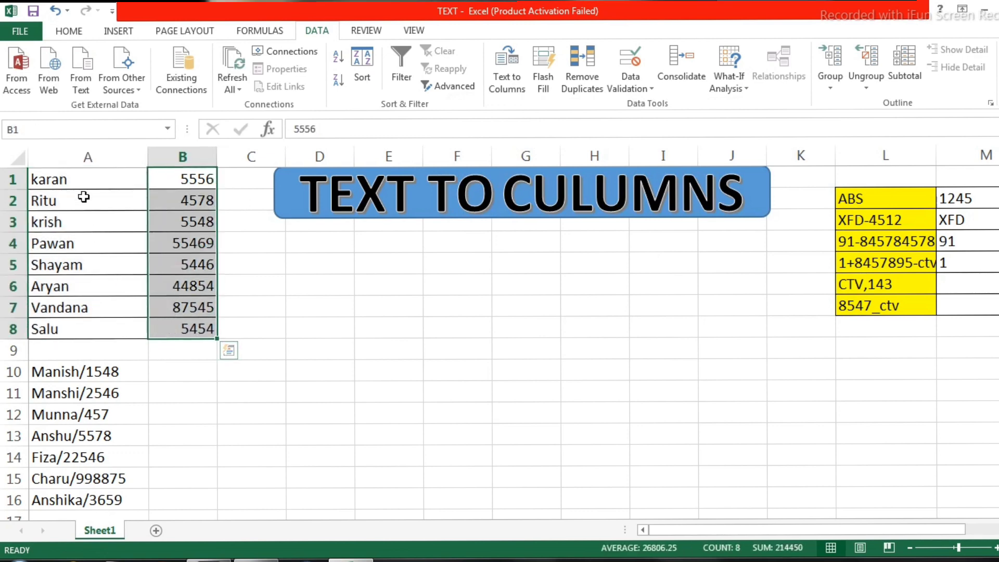
left_click_drag(84, 180, 13, 390)
left_click(11, 391)
left_click_drag(11, 383, 6, 355)
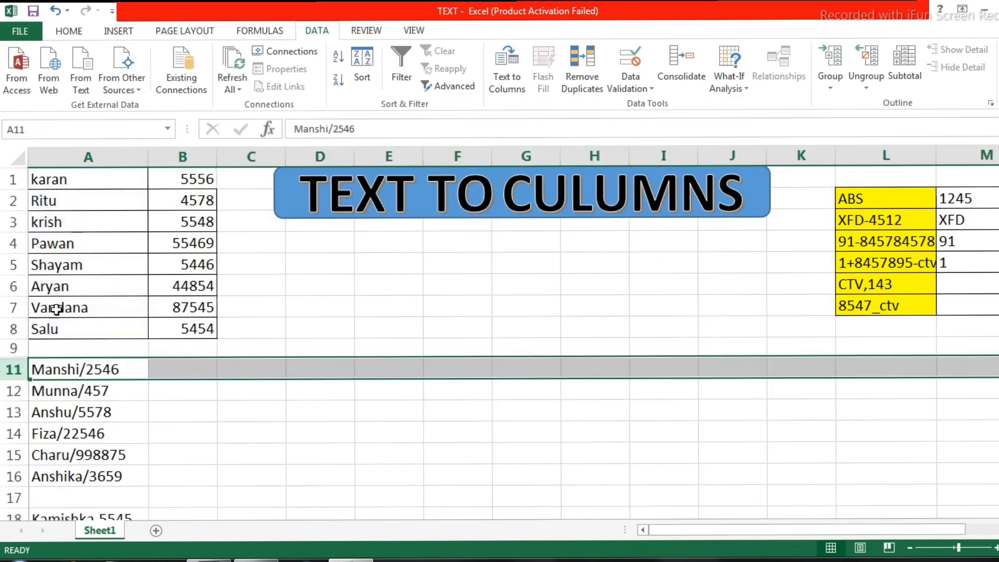
left_click(83, 284)
left_click_drag(87, 183, 66, 322)
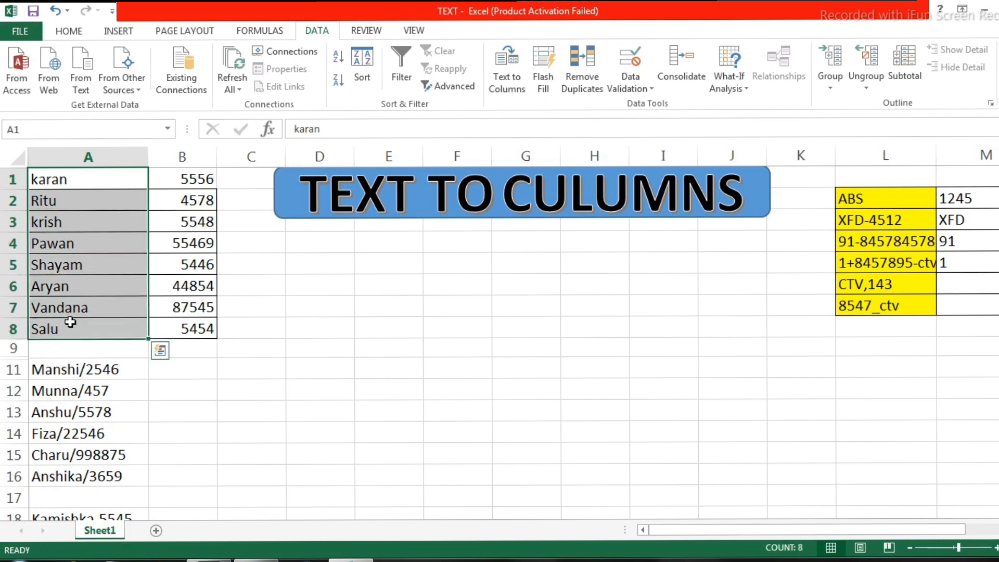
left_click(238, 332)
Set up Text to Columns for A11:A16 as delimited text, with Space off and "/" as the Other delimiter
left_click(71, 371)
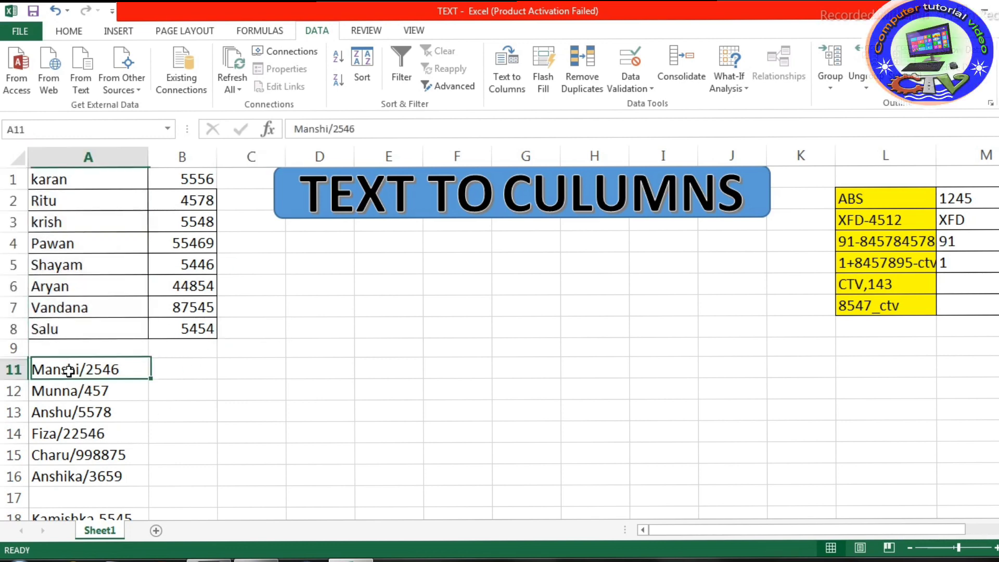
left_click_drag(71, 374, 76, 477)
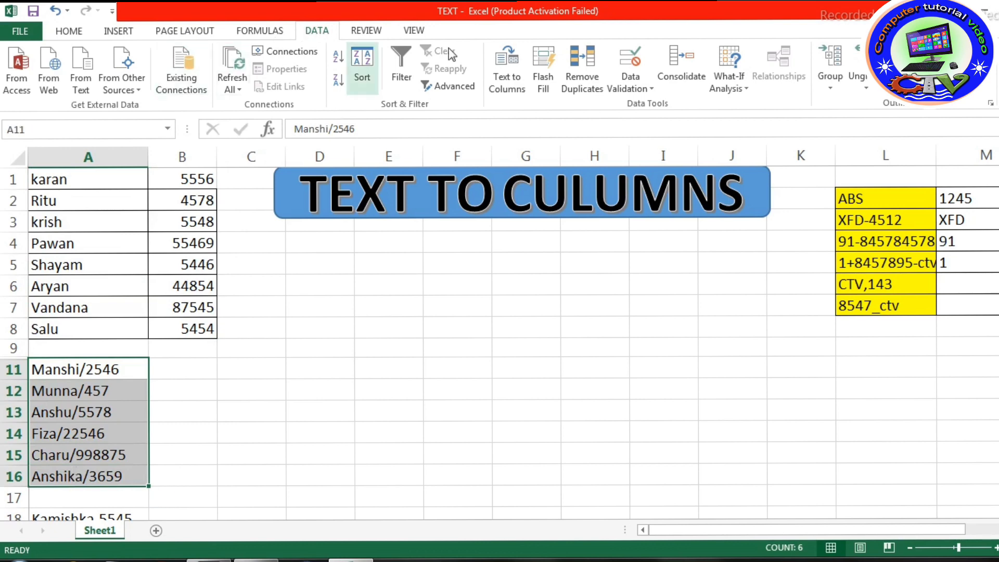
left_click(505, 83)
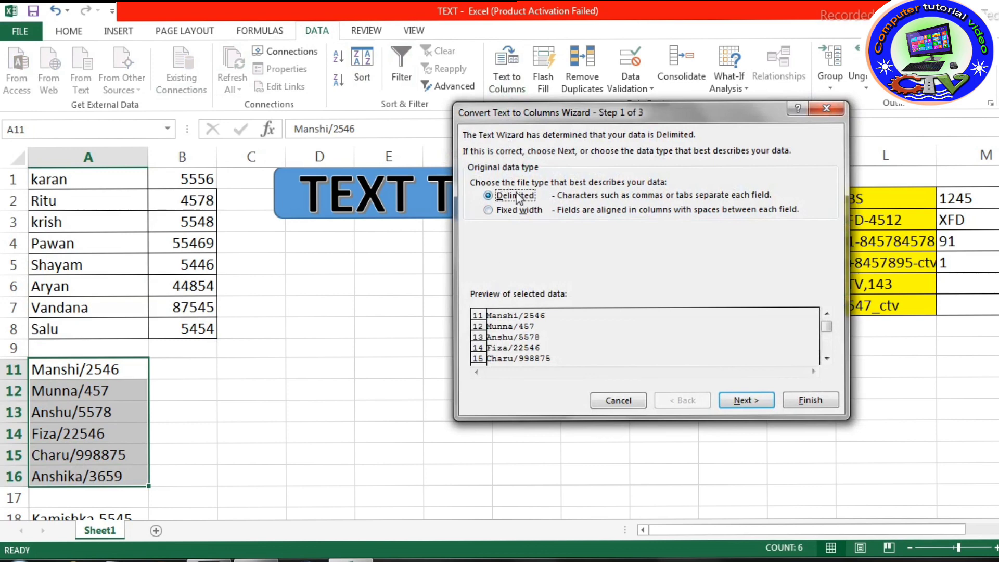
left_click(742, 401)
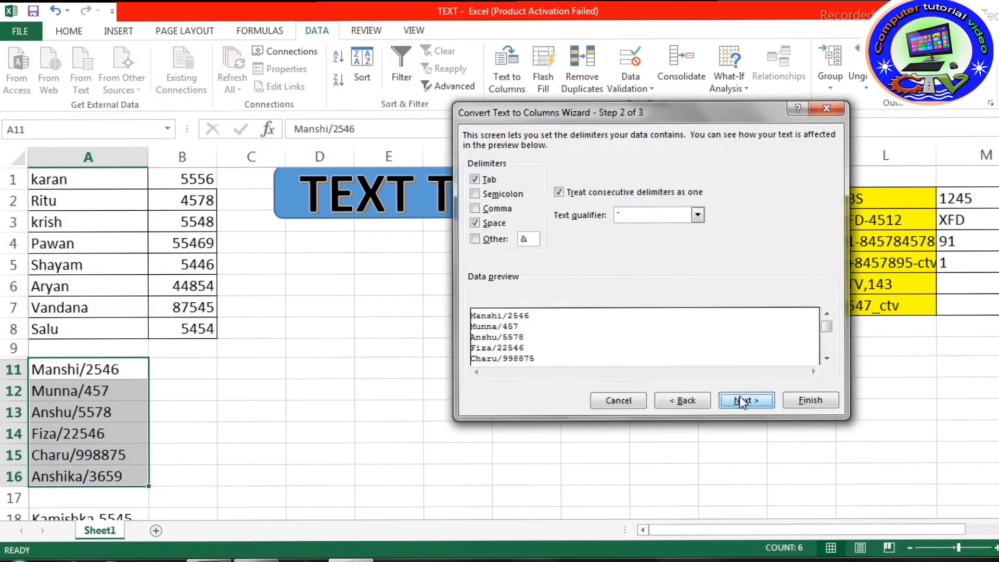
left_click(475, 223)
left_click(475, 239)
type("/")
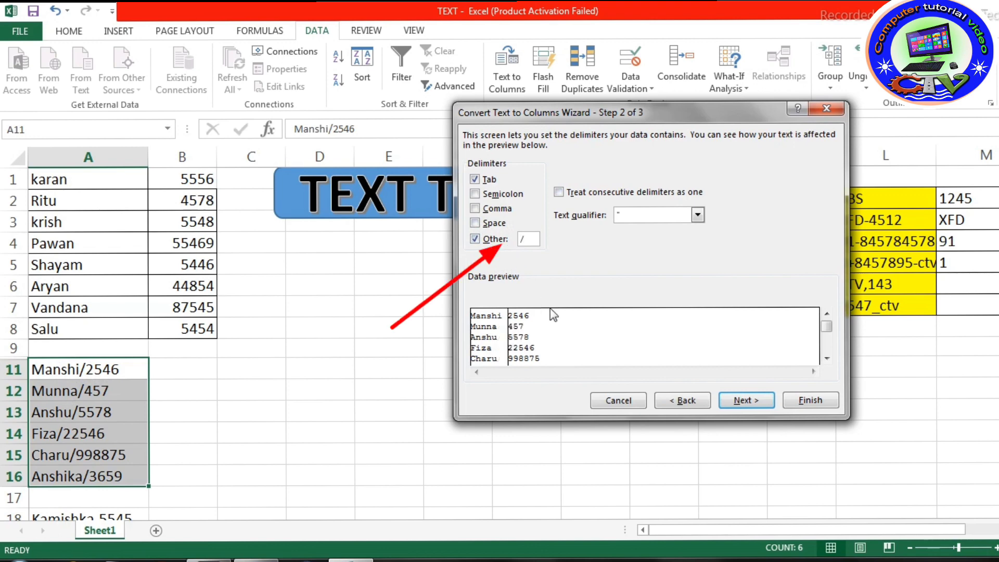
Set the split's destination to C9:D16 with the General column format and complete the conversion
left_click(760, 408)
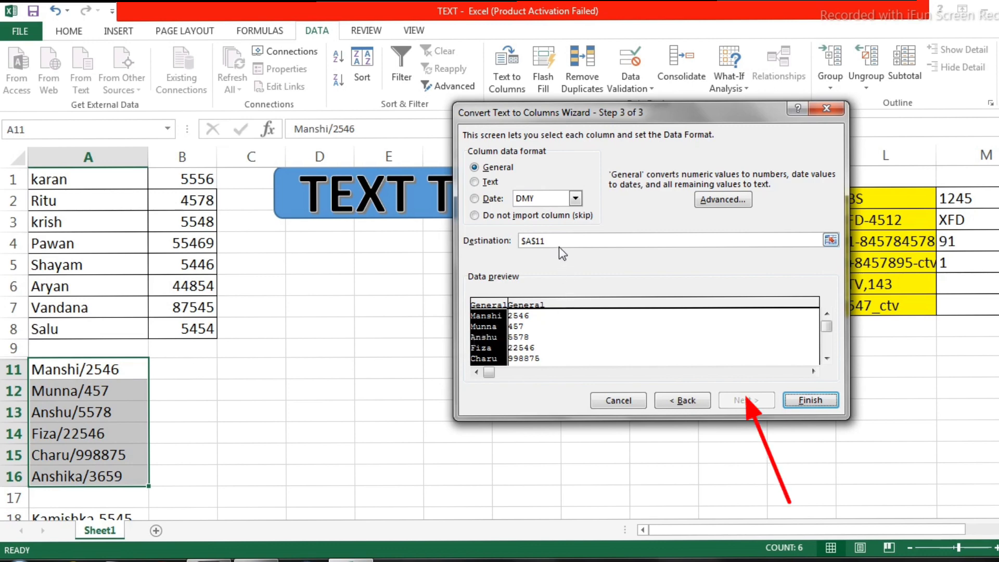
left_click(533, 242)
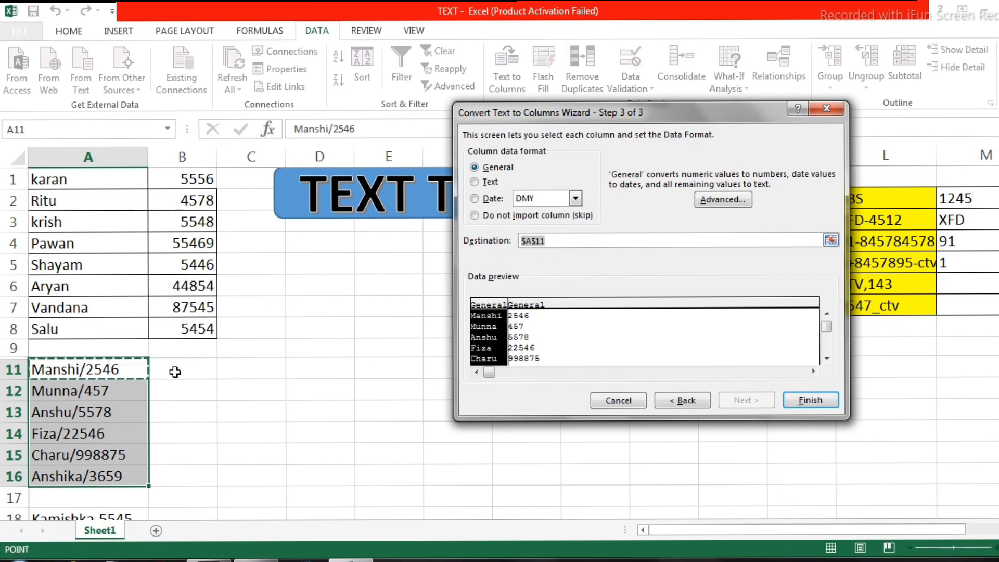
left_click(239, 349)
left_click_drag(239, 350, 314, 475)
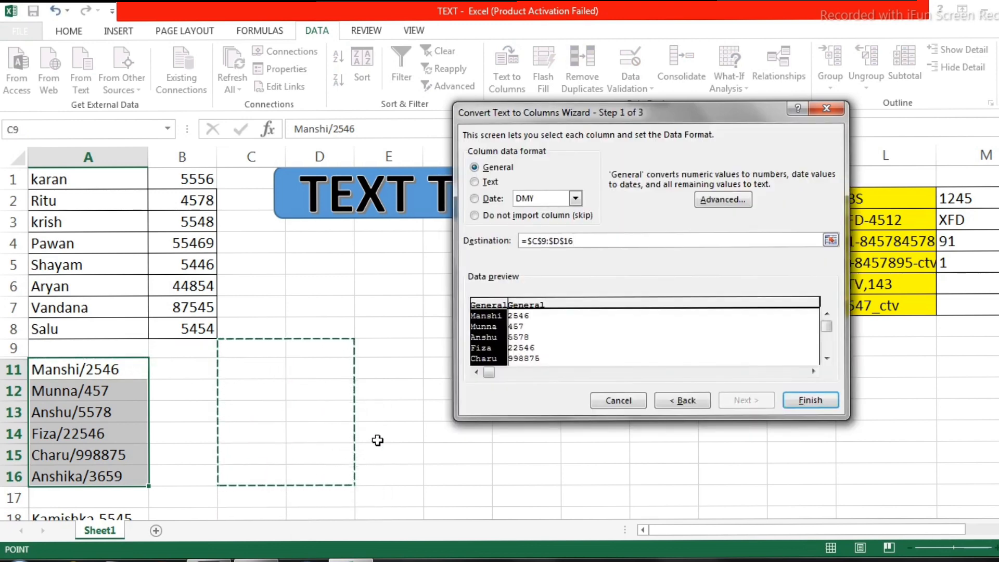
left_click(817, 398)
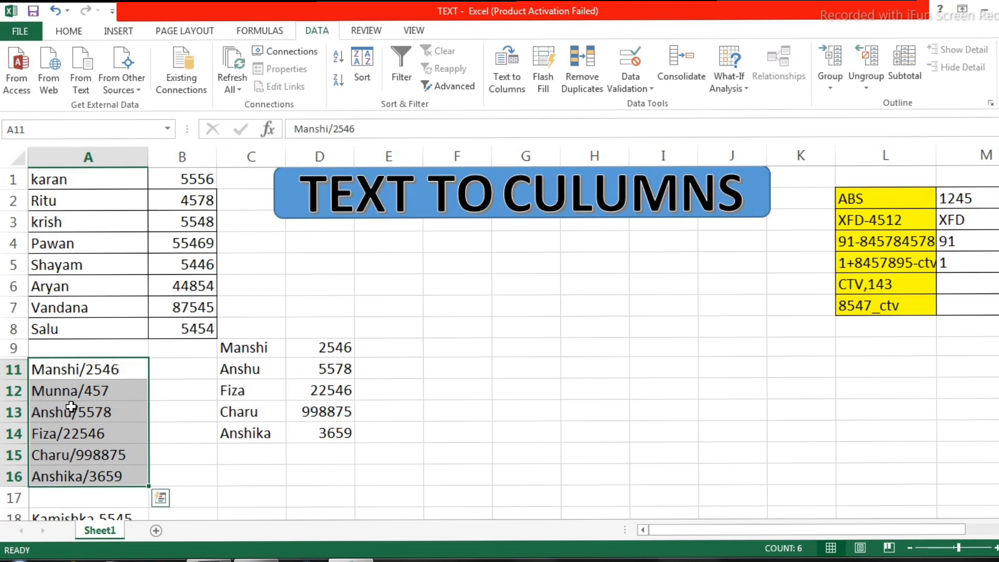
Set up Text to Columns for A18:A25 as delimited text with "-" as the Other delimiter
scroll(239, 451, "down", 3)
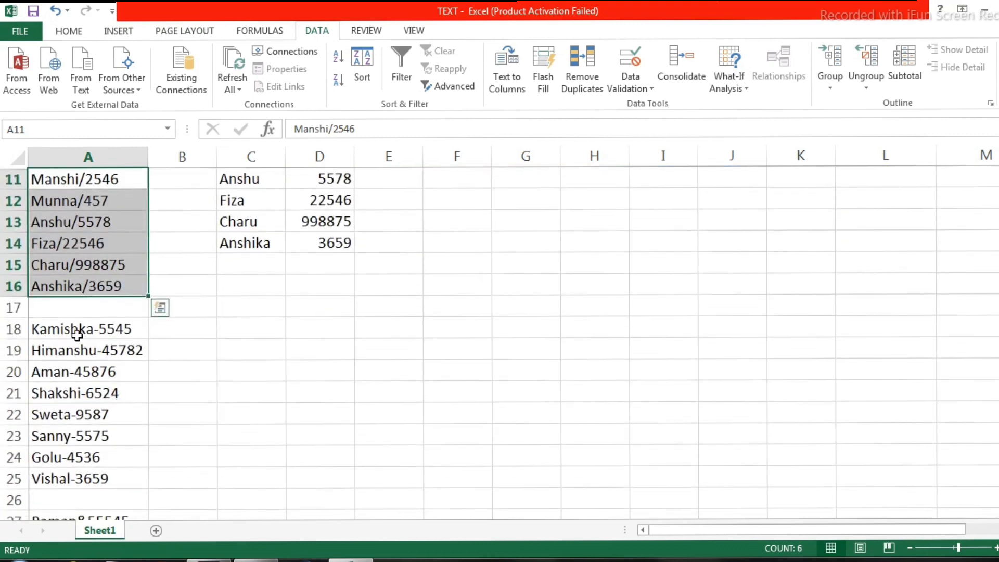
left_click_drag(77, 334, 70, 480)
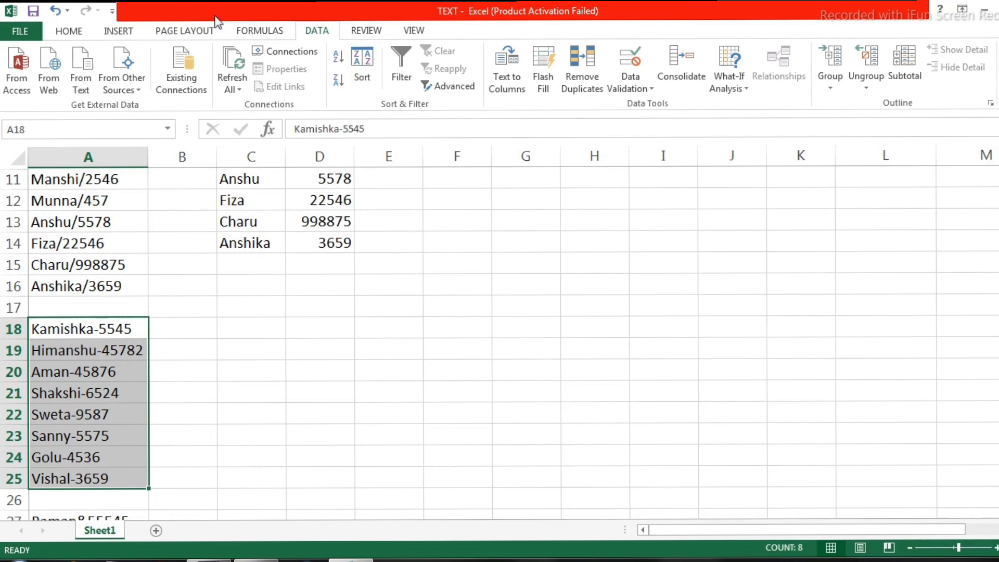
left_click(92, 39)
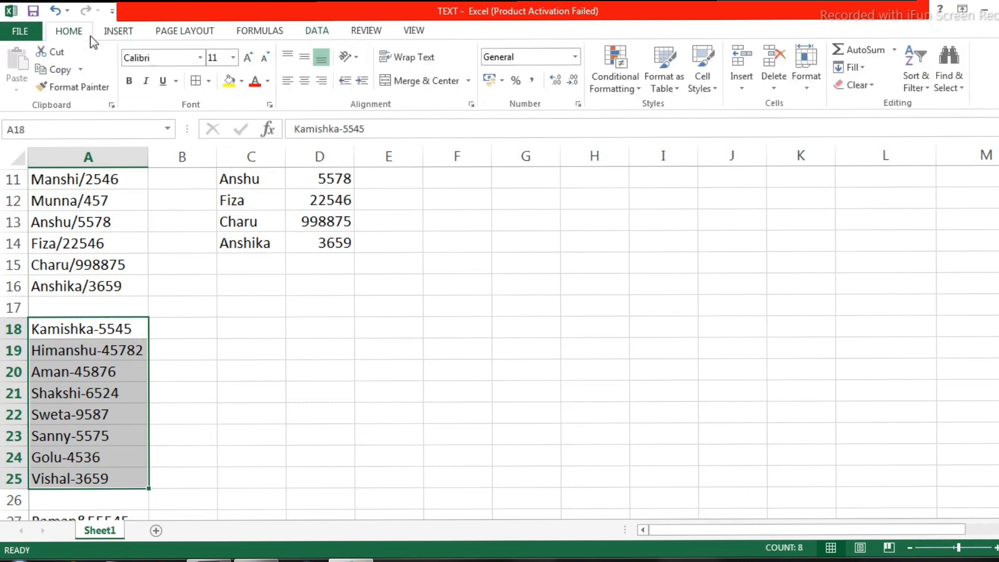
left_click(313, 35)
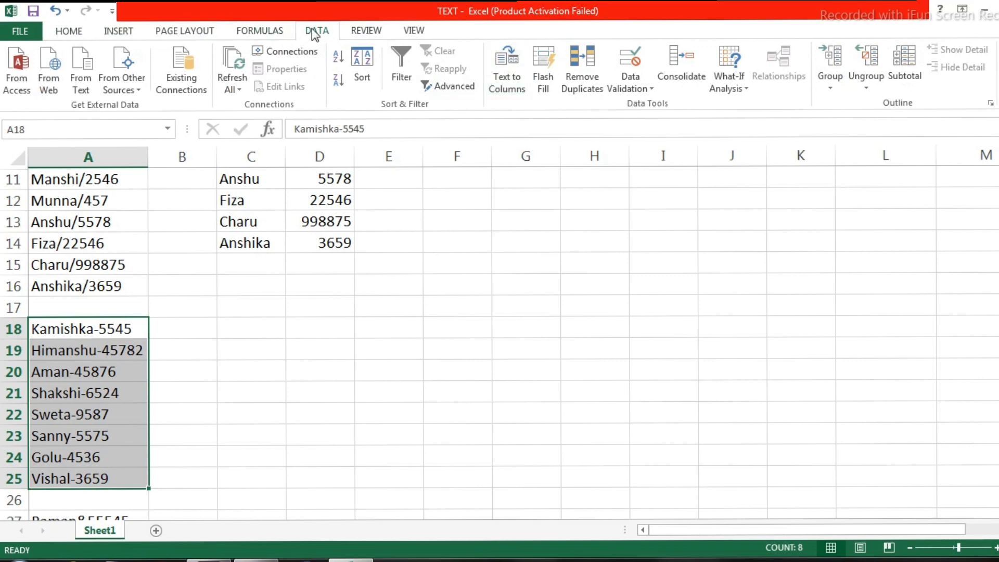
left_click(511, 90)
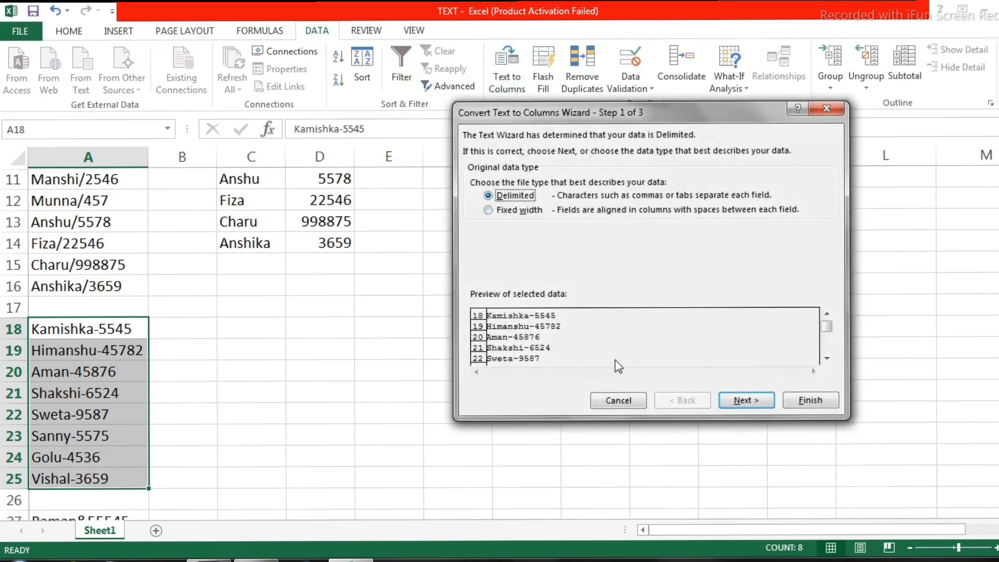
left_click(728, 402)
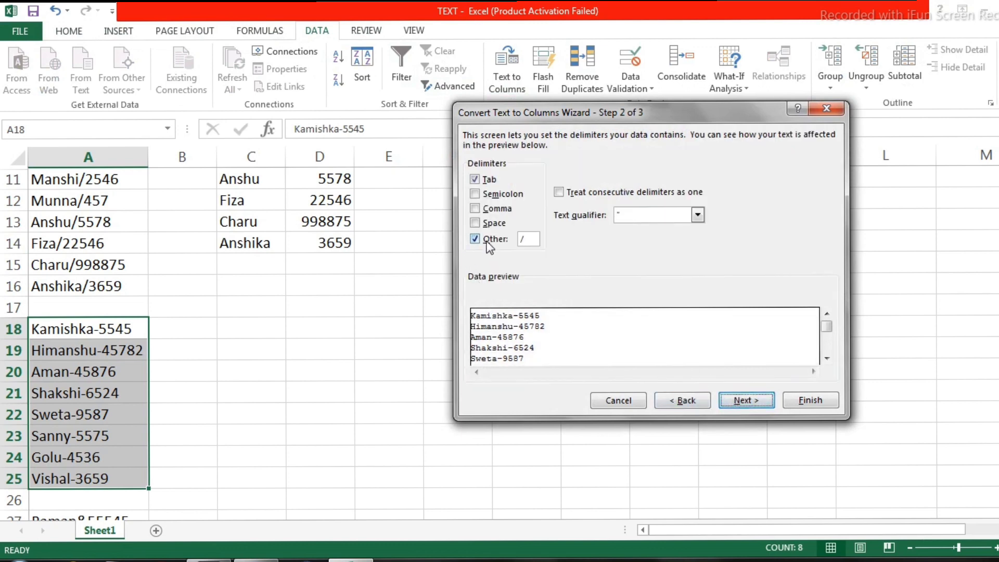
left_click(529, 239)
type("-")
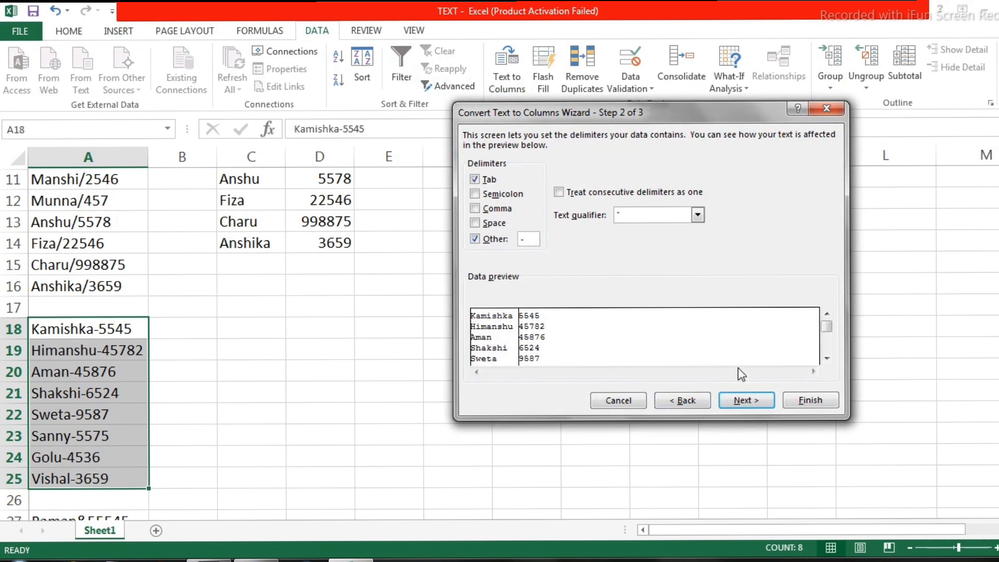
Set the destination for the hyphen-separated data to B17:C25 and complete the conversion
left_click(743, 399)
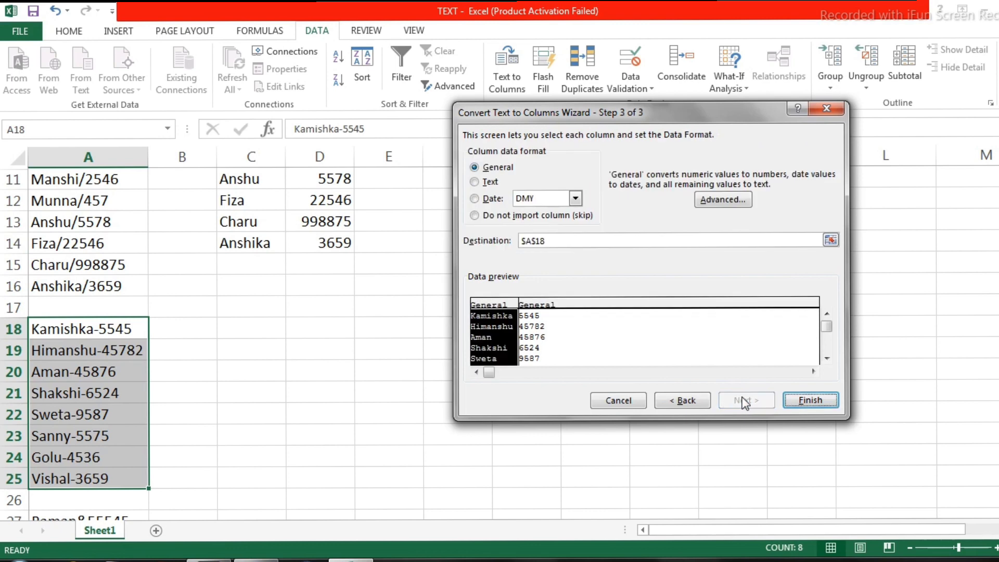
left_click(567, 242)
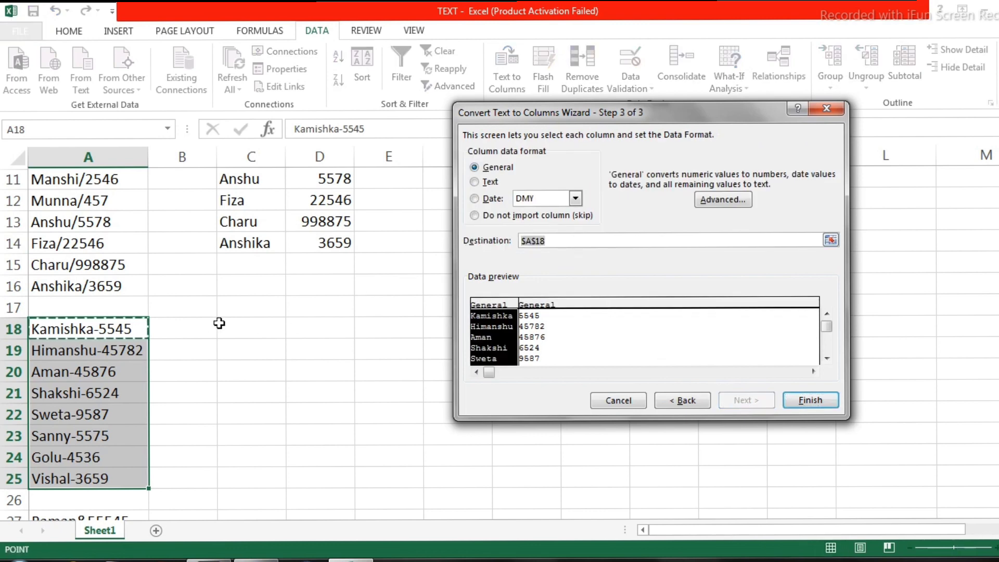
left_click_drag(214, 313, 284, 469)
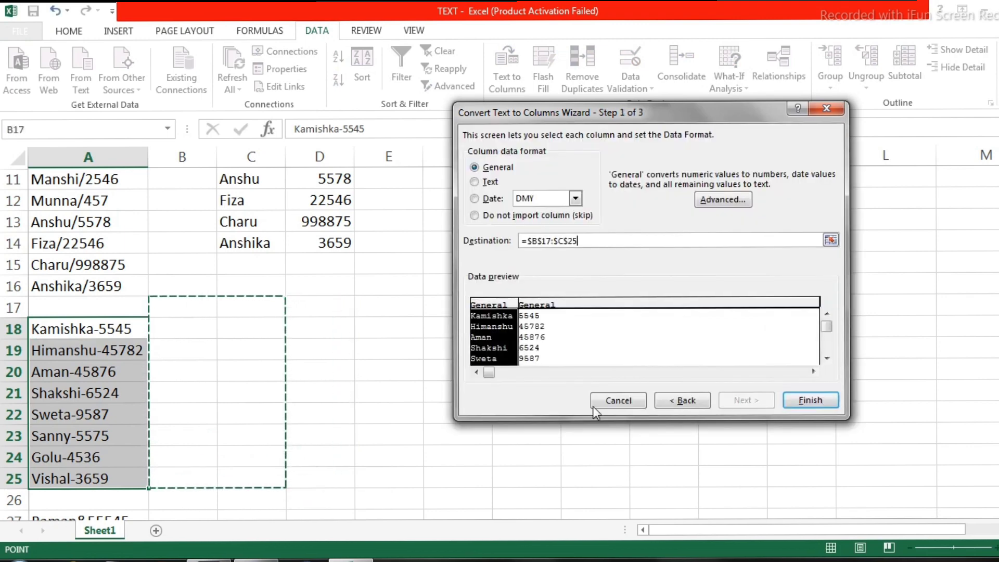
left_click(801, 400)
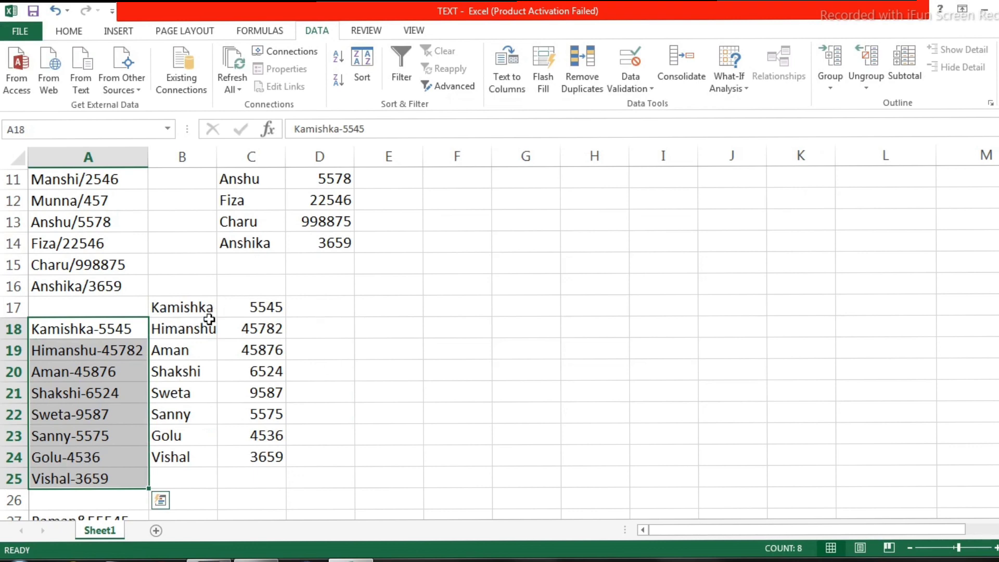
left_click_drag(167, 303, 234, 394)
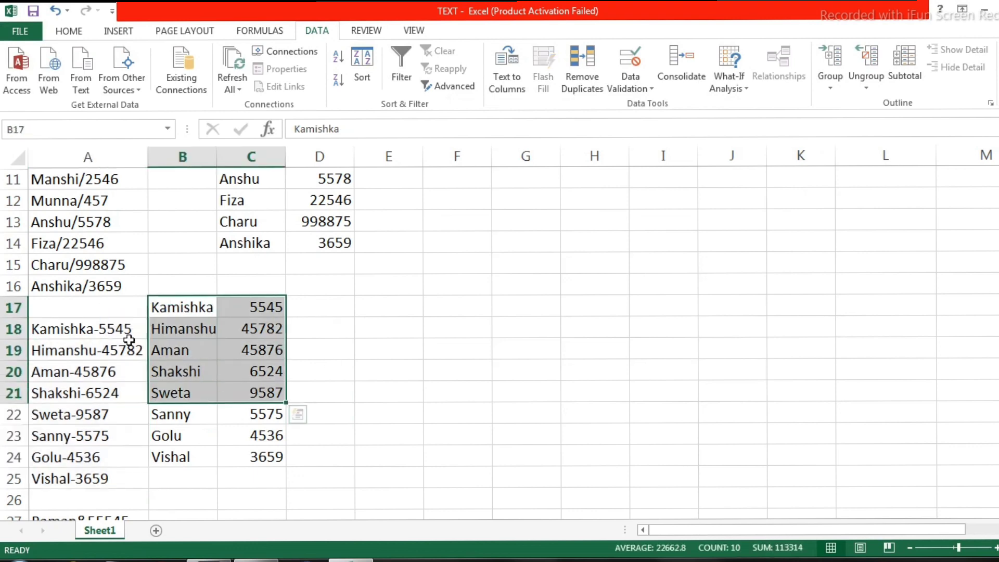
left_click_drag(125, 345, 94, 328)
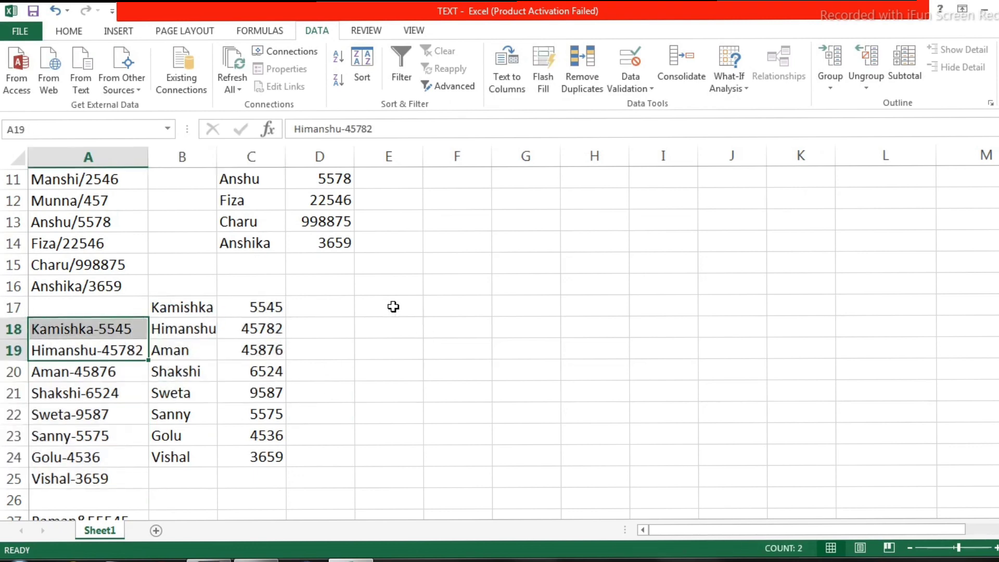
Set up Text to Columns for A27:A32 as delimited text with "&" as the Other delimiter
scroll(321, 288, "down", 2)
scroll(305, 298, "down", 2)
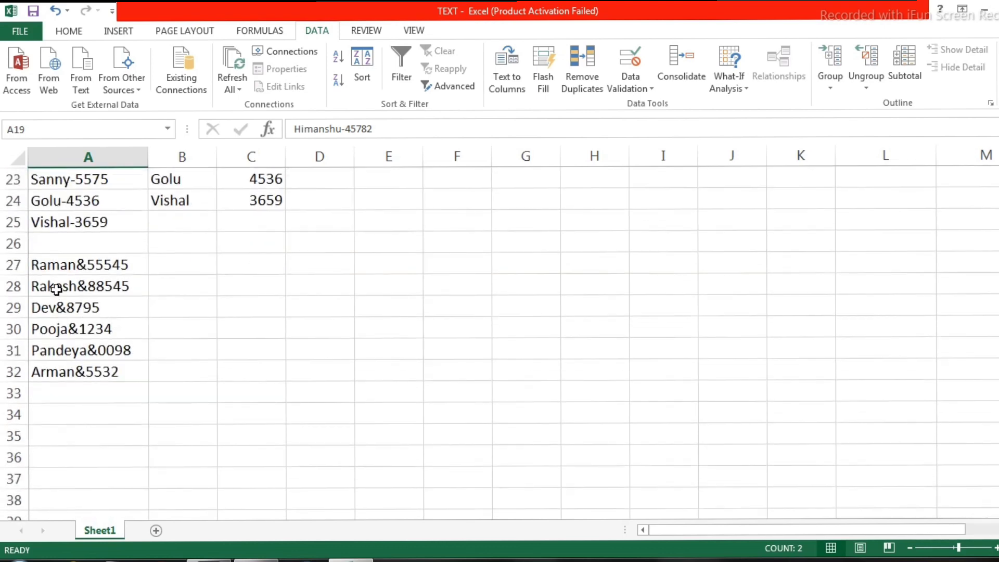
left_click_drag(59, 269, 92, 356)
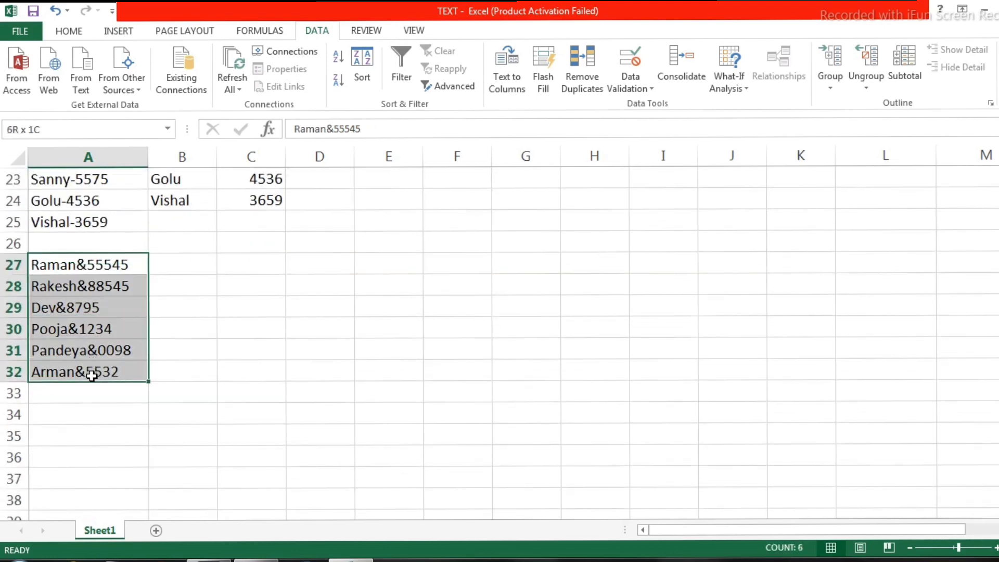
left_click_drag(92, 376, 92, 375)
left_click(68, 38)
left_click(327, 31)
left_click(514, 80)
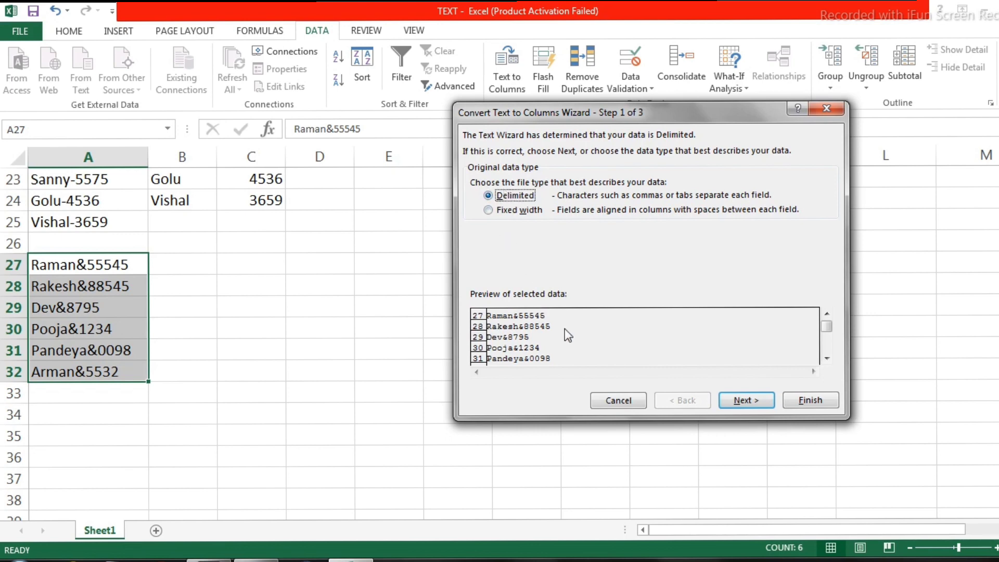
left_click(749, 397)
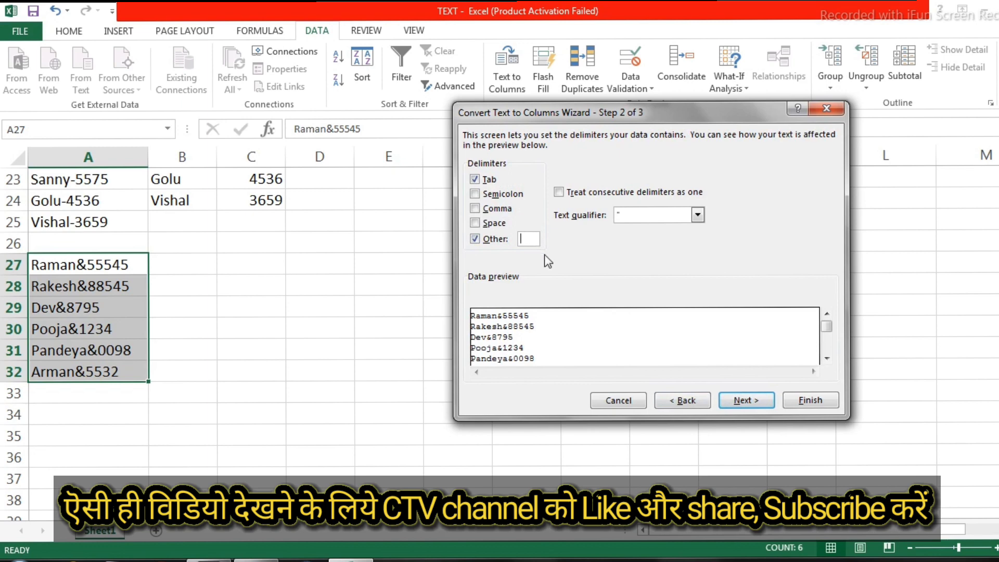
type("&")
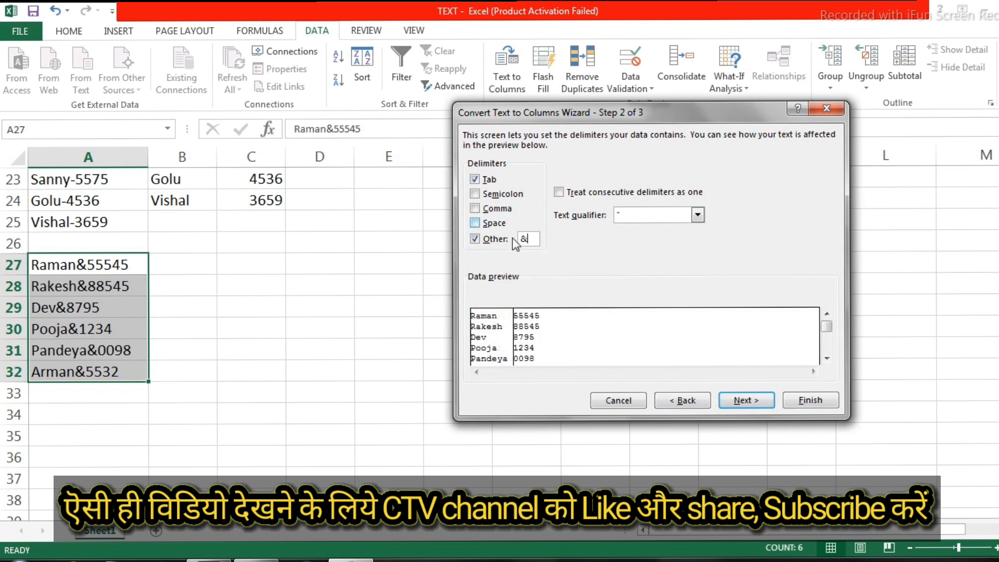
left_click(746, 400)
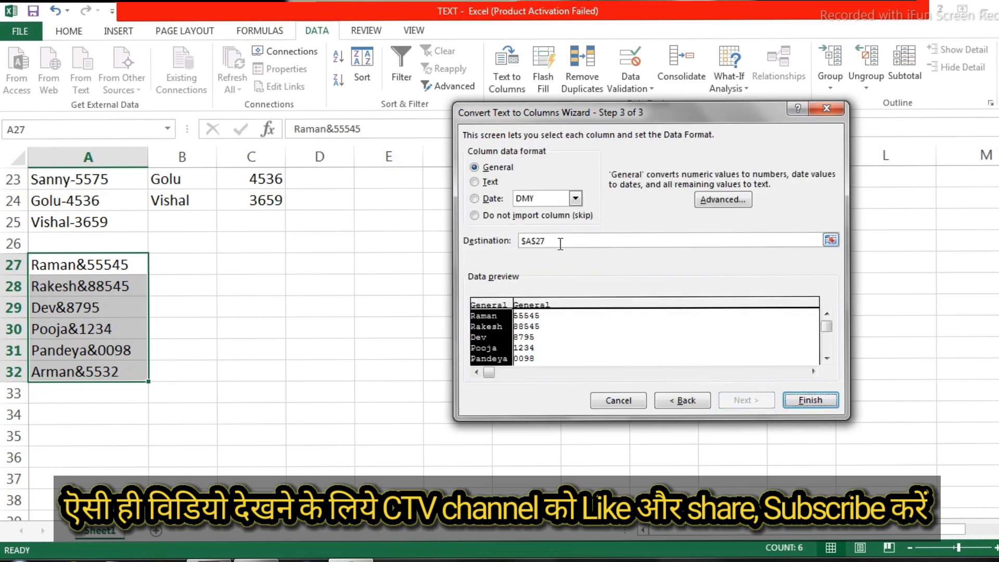
Set the destination for the ampersand-separated data to B26:C32
left_click(541, 241)
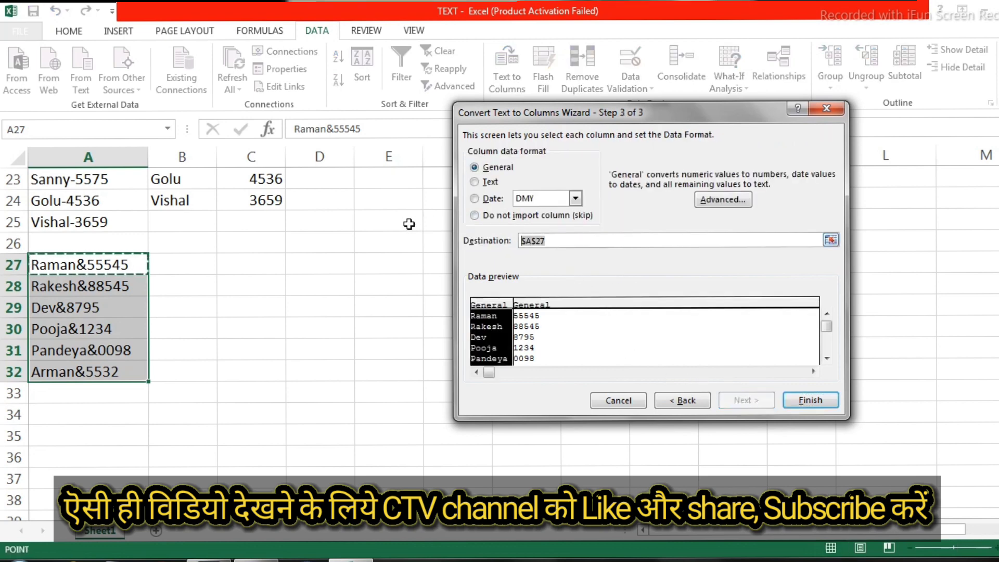
mouse_move(193, 253)
left_mouse_down()
mouse_move(236, 292)
mouse_move(210, 339)
mouse_move(238, 383)
mouse_move(235, 359)
mouse_move(134, 358)
mouse_move(245, 379)
left_mouse_up()
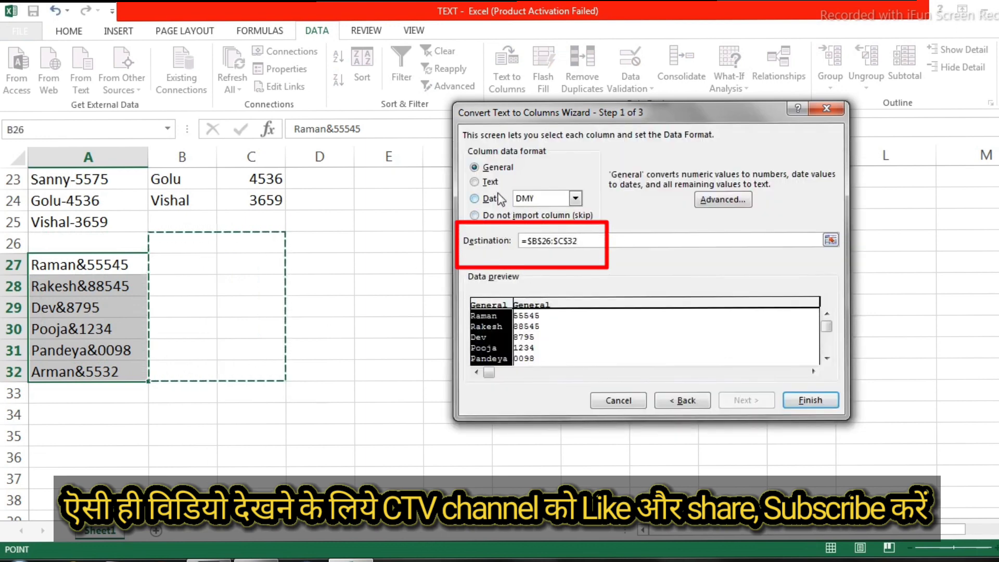